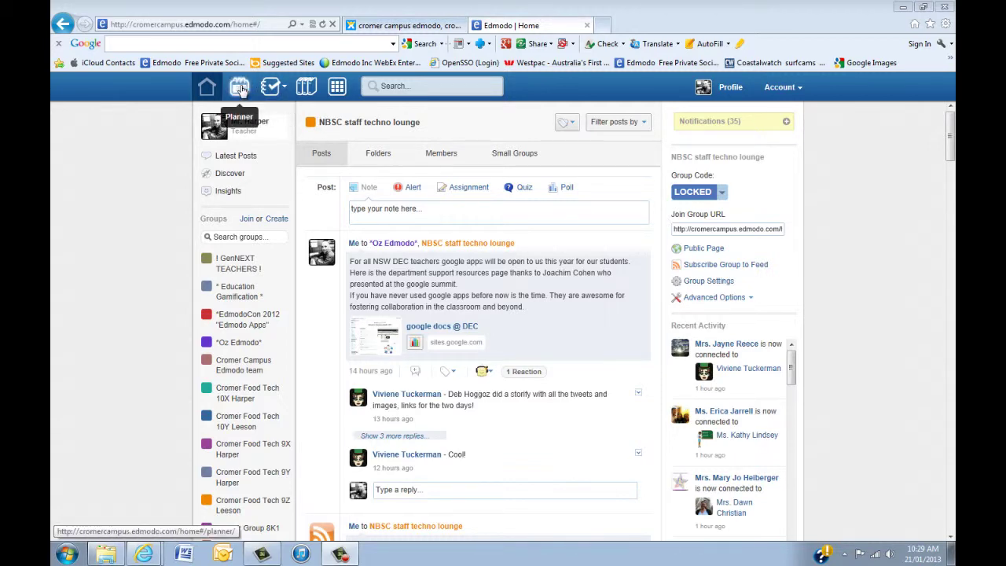
- Open Edmodo's Planner from the NBSC staff techno lounge group page, showing the January 21–25 week
click(241, 90)
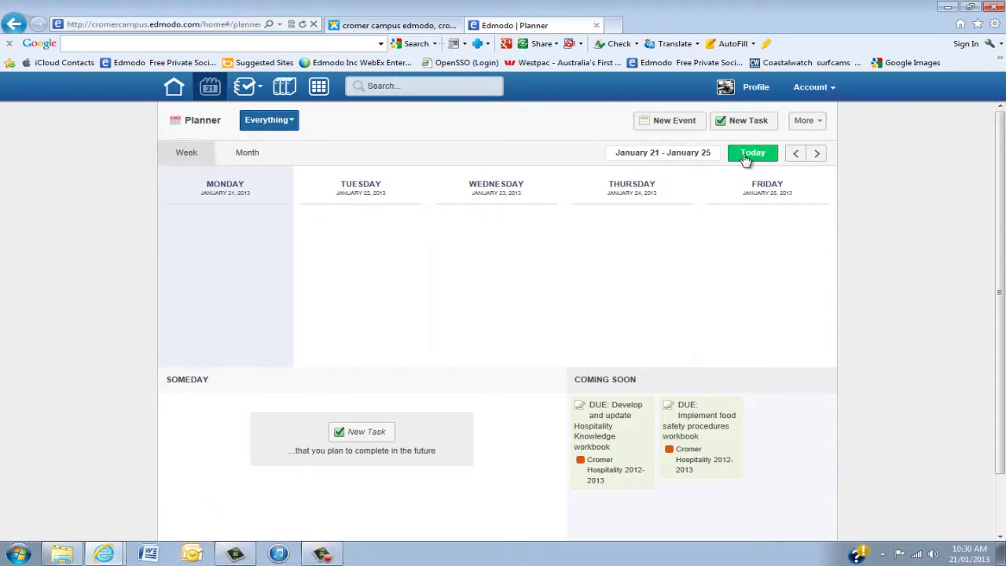
- Step forward one week, then back to the January 21–25 week
click(817, 155)
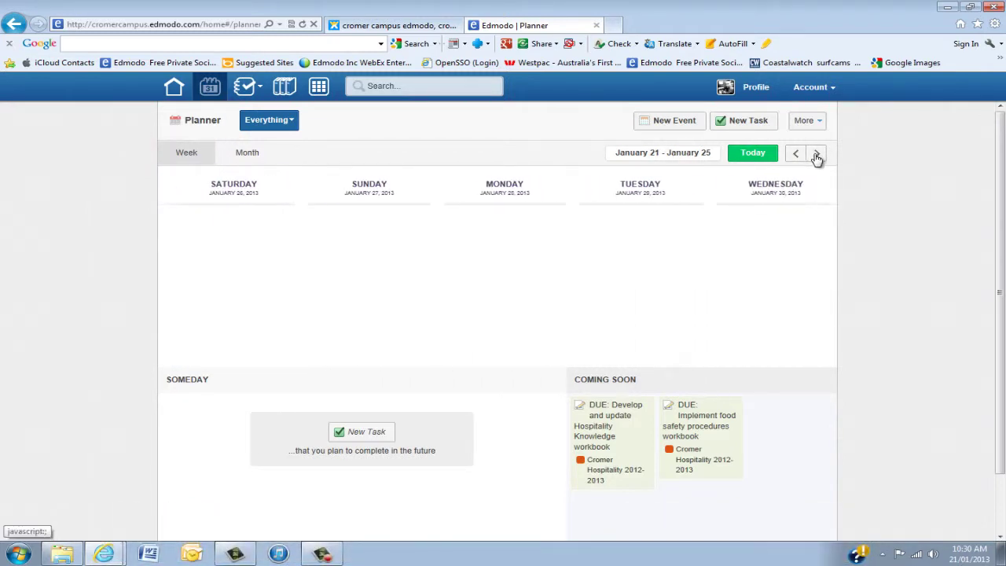
click(795, 153)
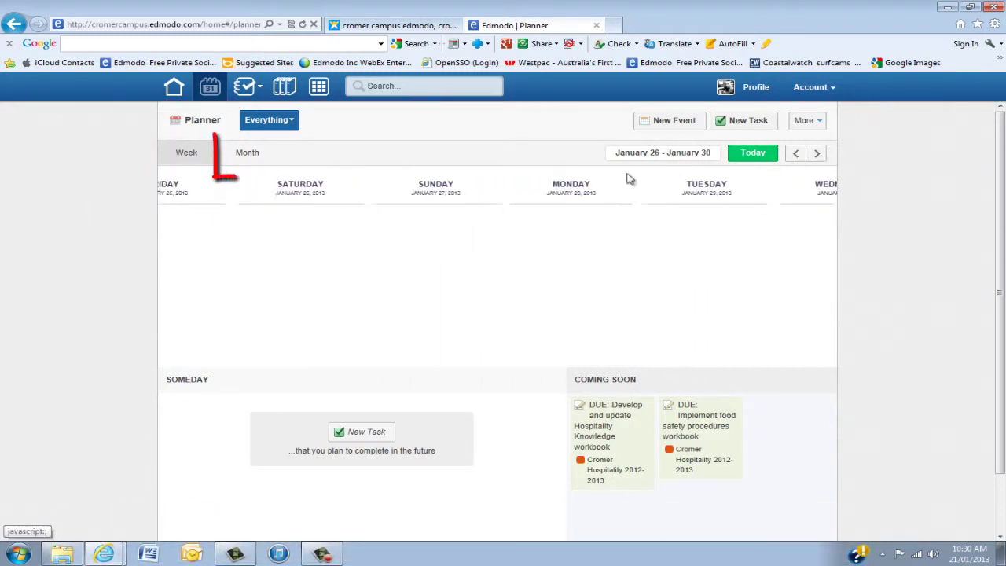
- Switch to month view and go back two months to November 2012
click(246, 158)
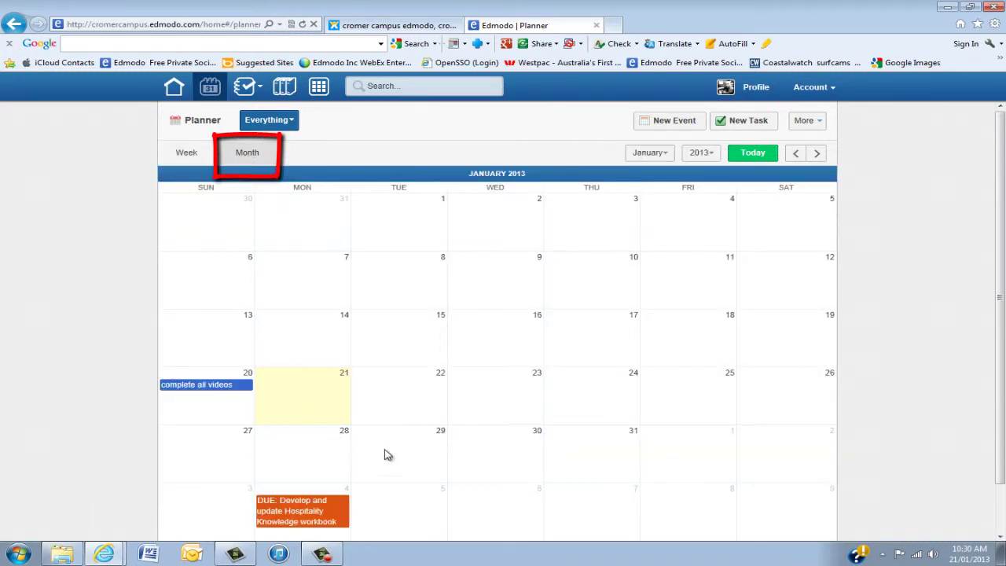
scroll(647, 283, down, 1)
scroll(646, 282, up, 1)
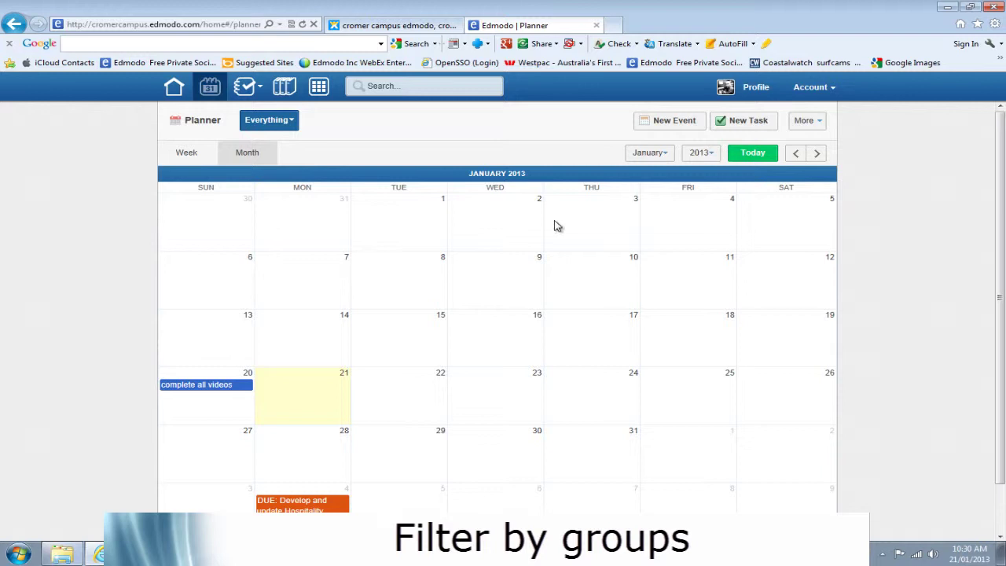
click(796, 154)
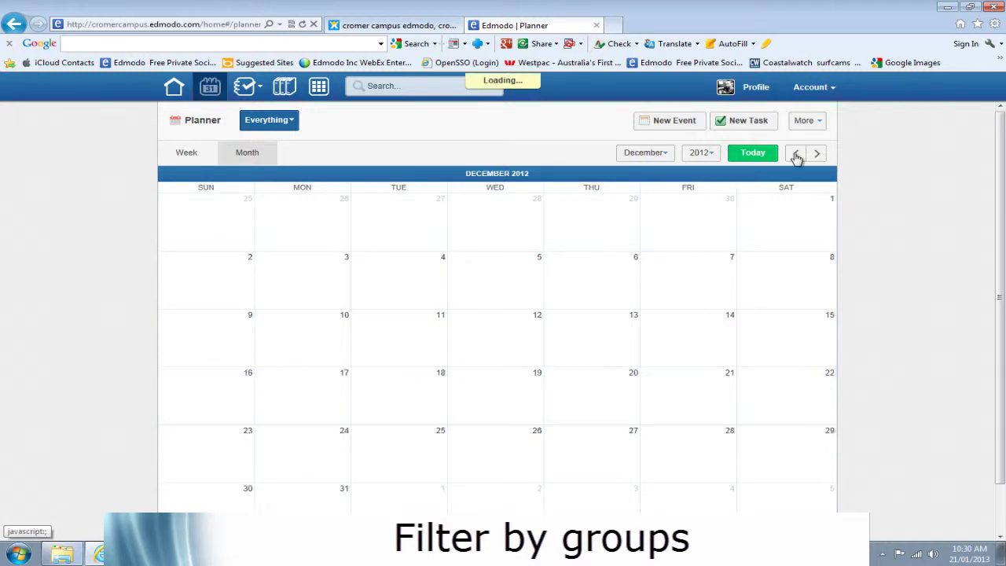
click(795, 154)
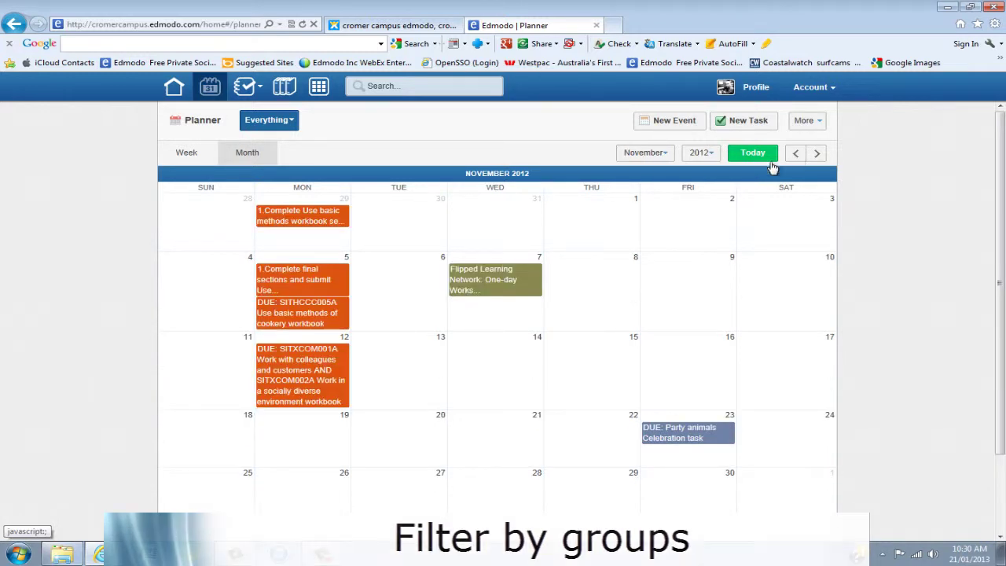
- Filter to Cromer Hospitality 2012-2013 and view the October 29 event and November 12 assignment
click(291, 126)
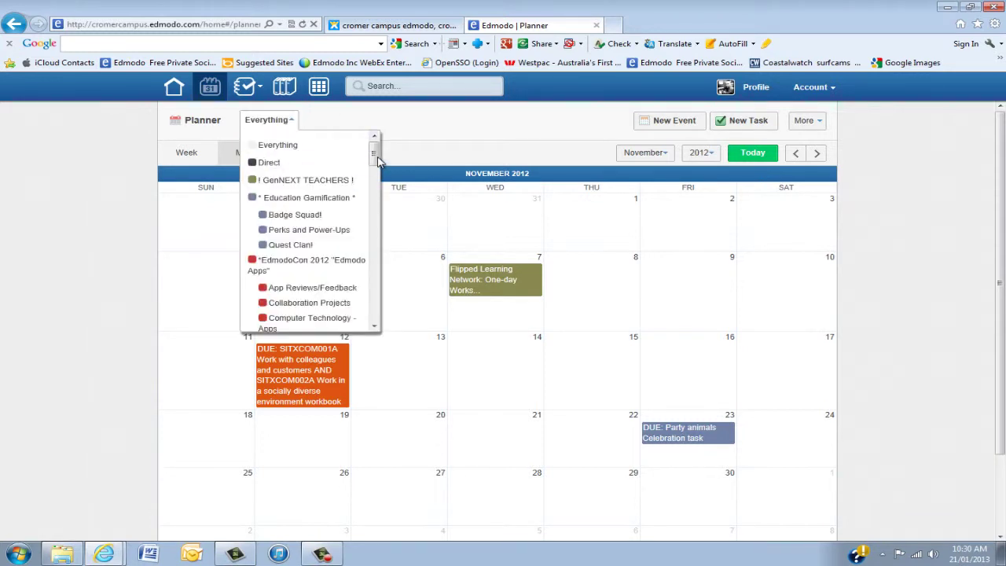
drag(376, 157, 371, 236)
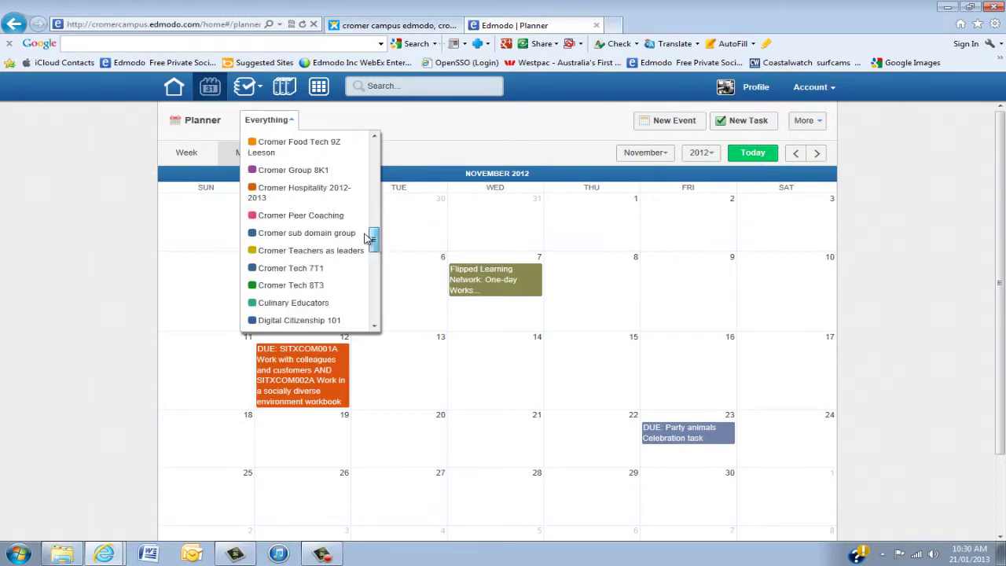
click(290, 193)
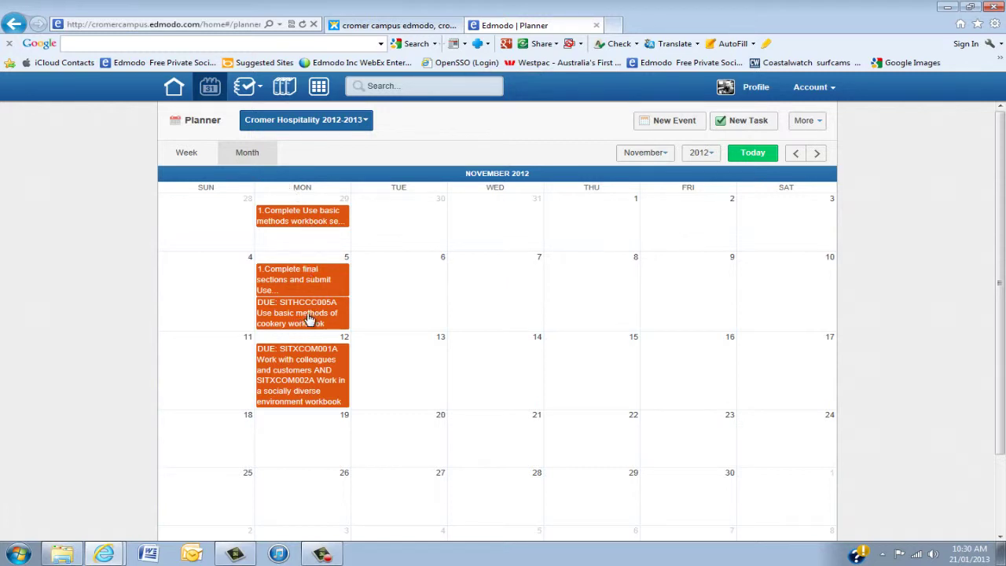
click(303, 220)
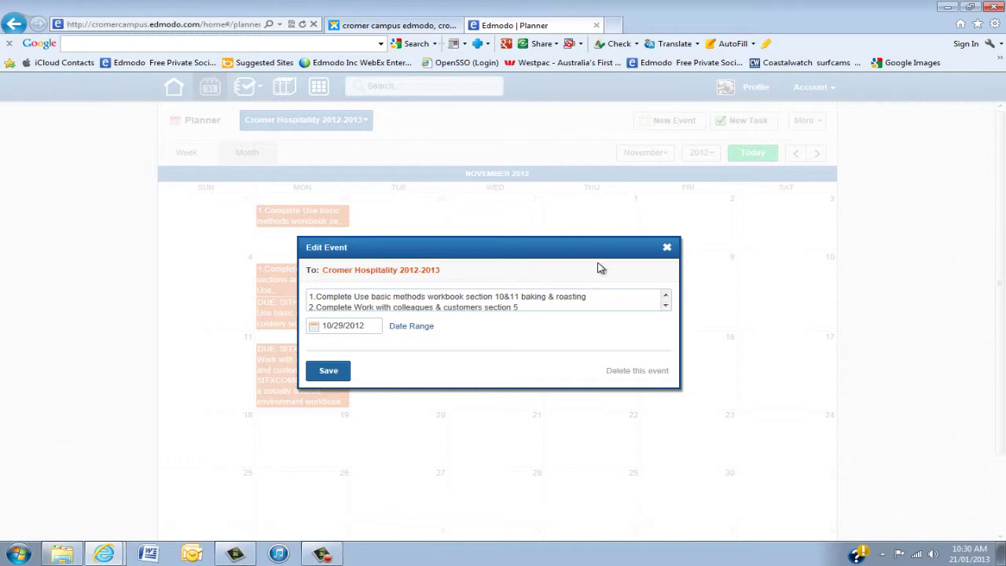
click(666, 246)
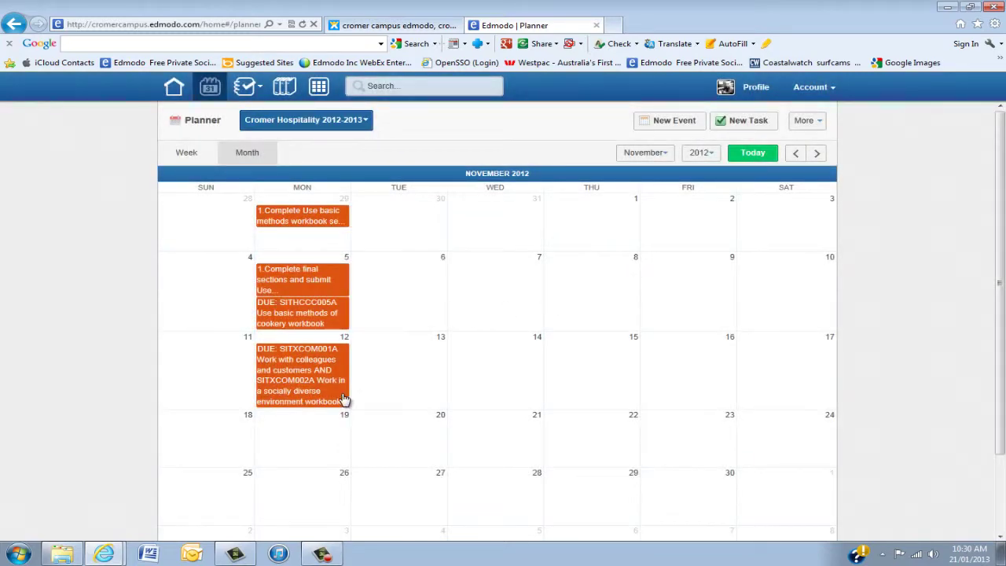
click(295, 373)
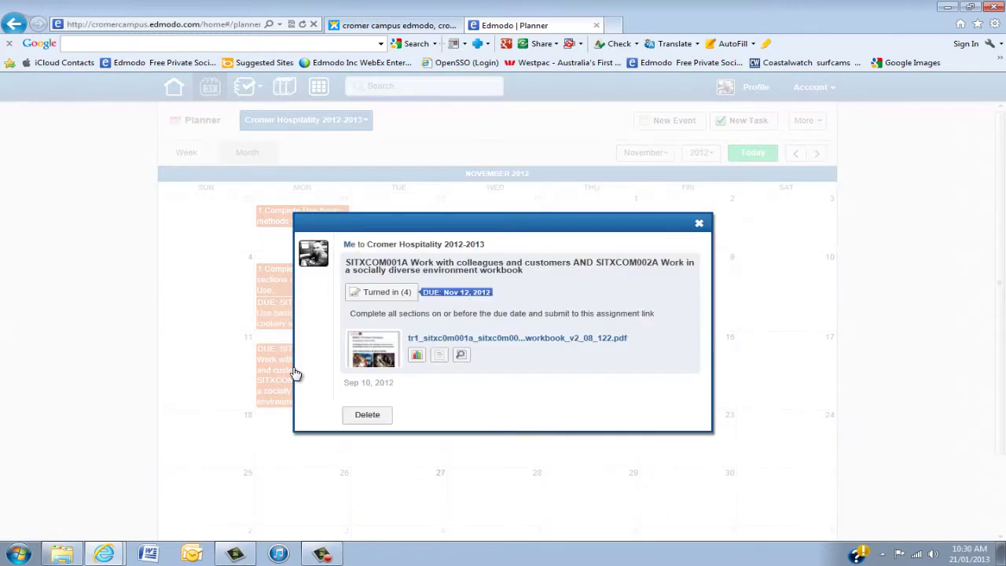
click(699, 226)
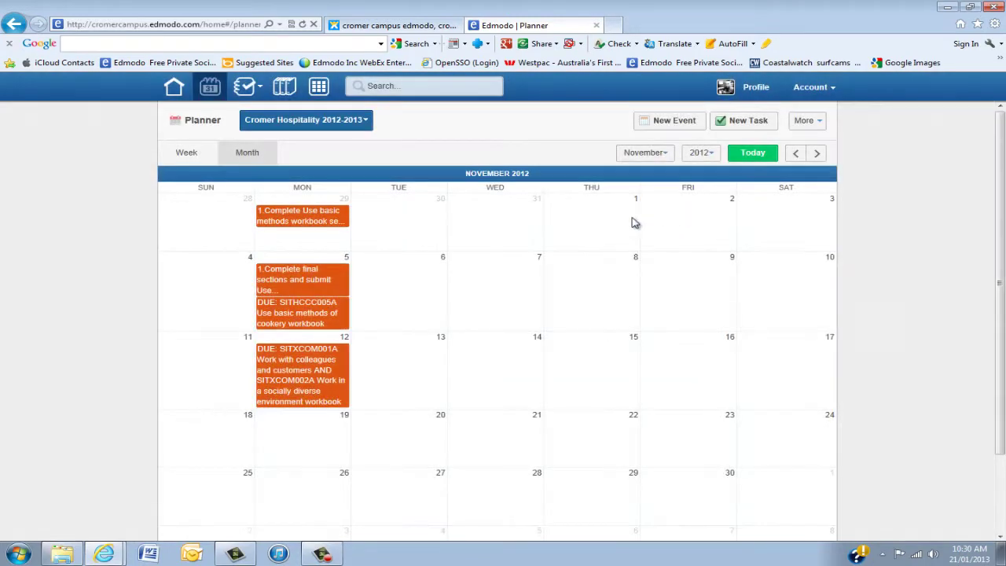
- Reset the group filter to Everything and return to the current month, January 2013
click(364, 121)
drag(375, 240, 377, 134)
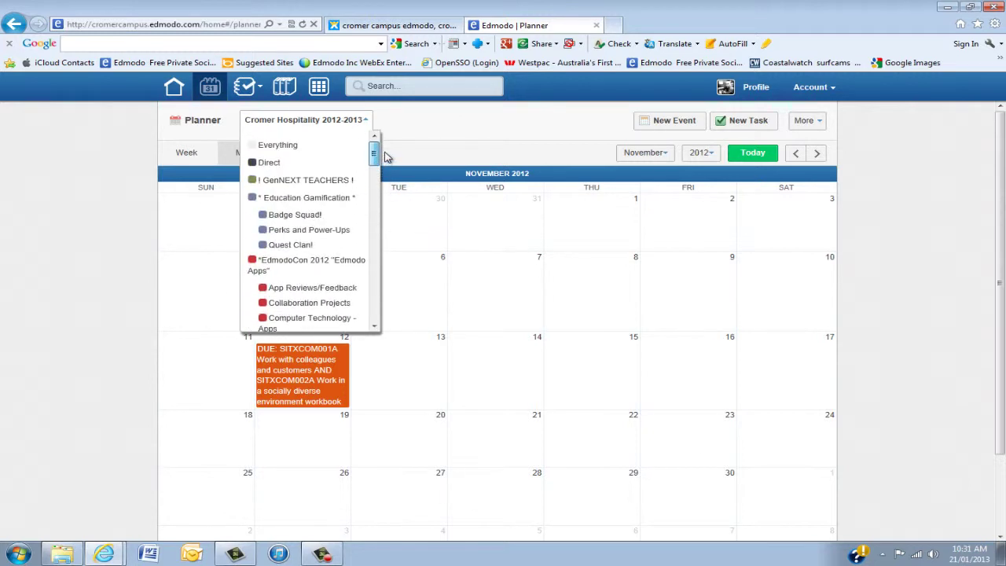
click(281, 145)
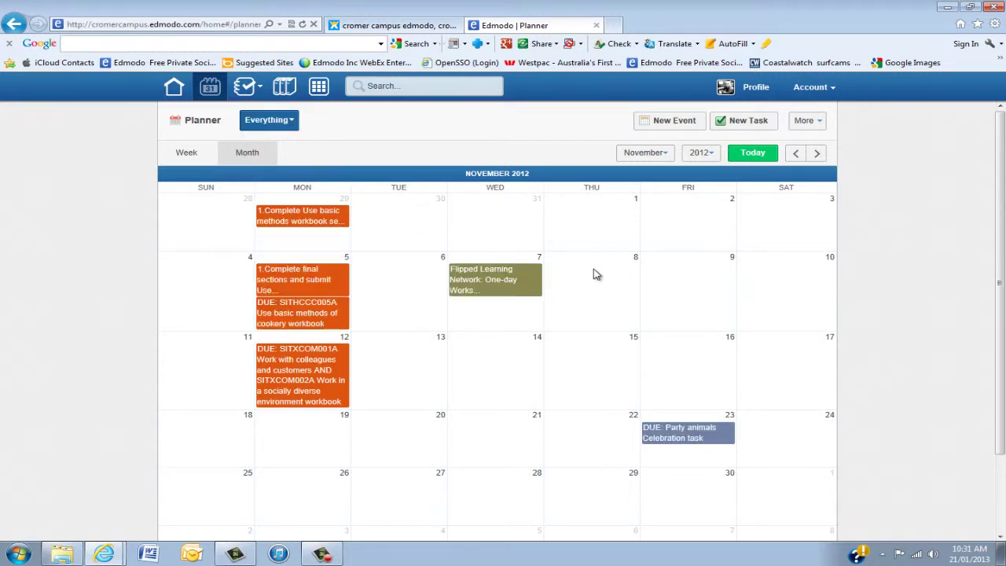
click(818, 154)
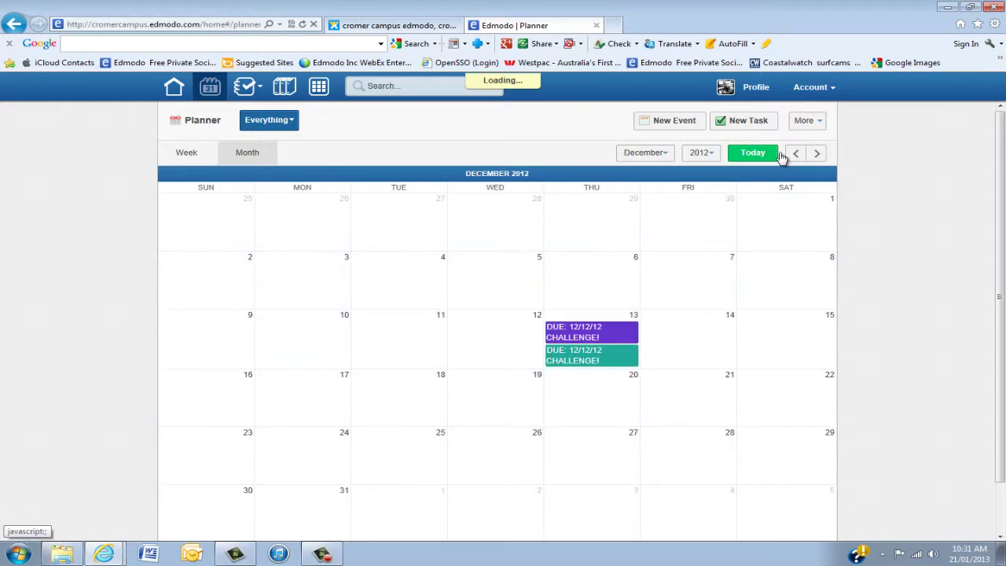
click(753, 154)
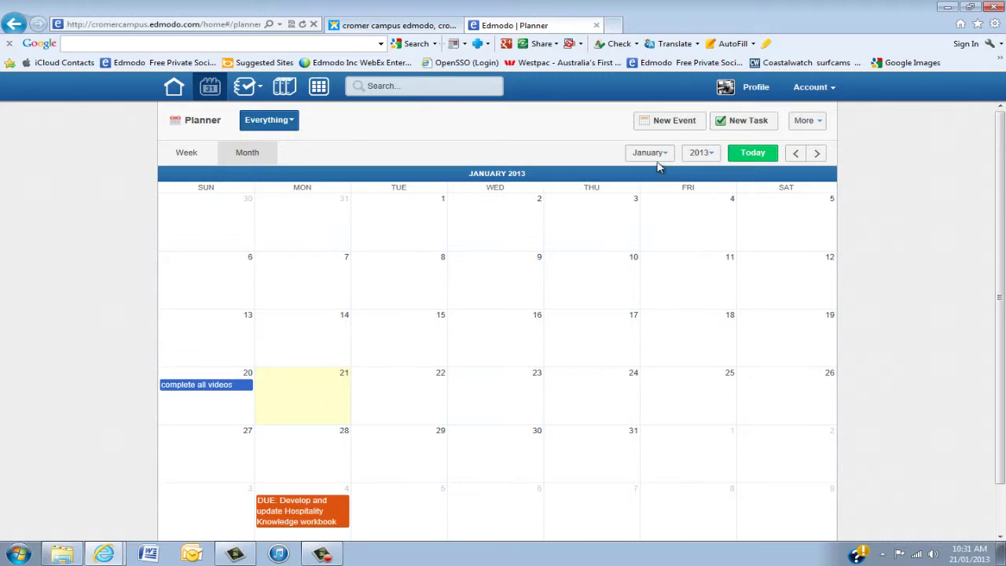
- Create 'New event' on 1/23/2013 for NBSC staff techno lounge and open it for editing
click(672, 123)
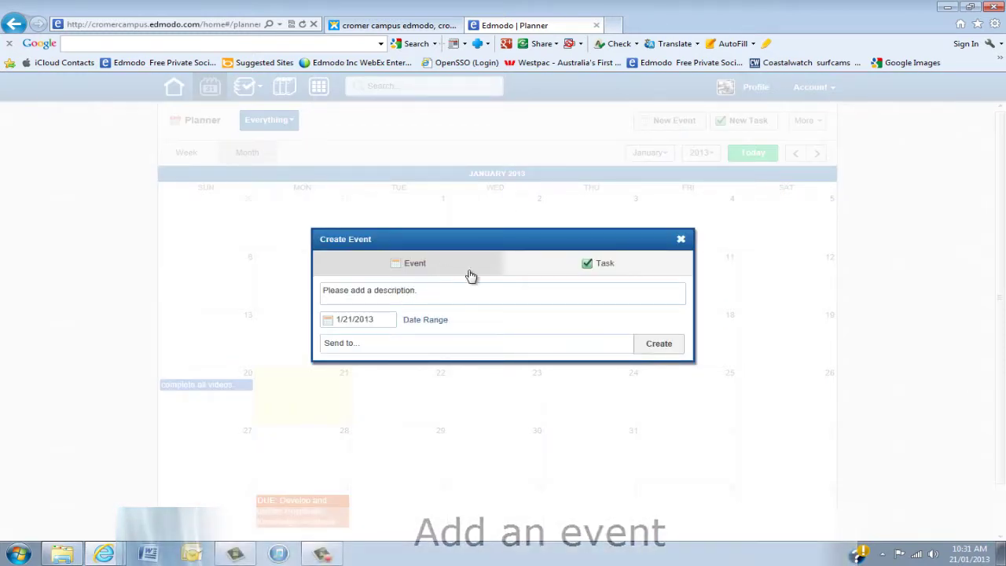
click(376, 291)
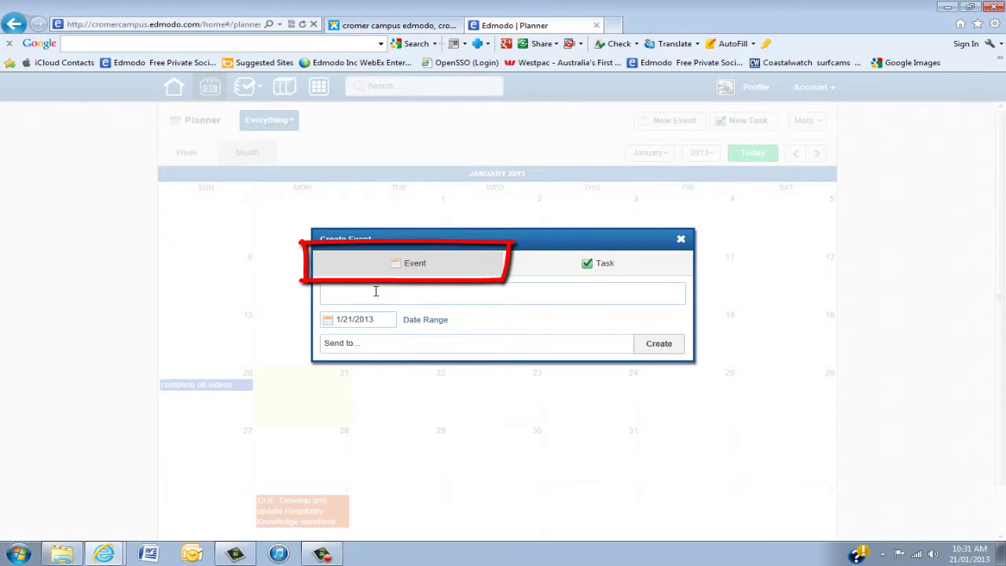
text(New event)
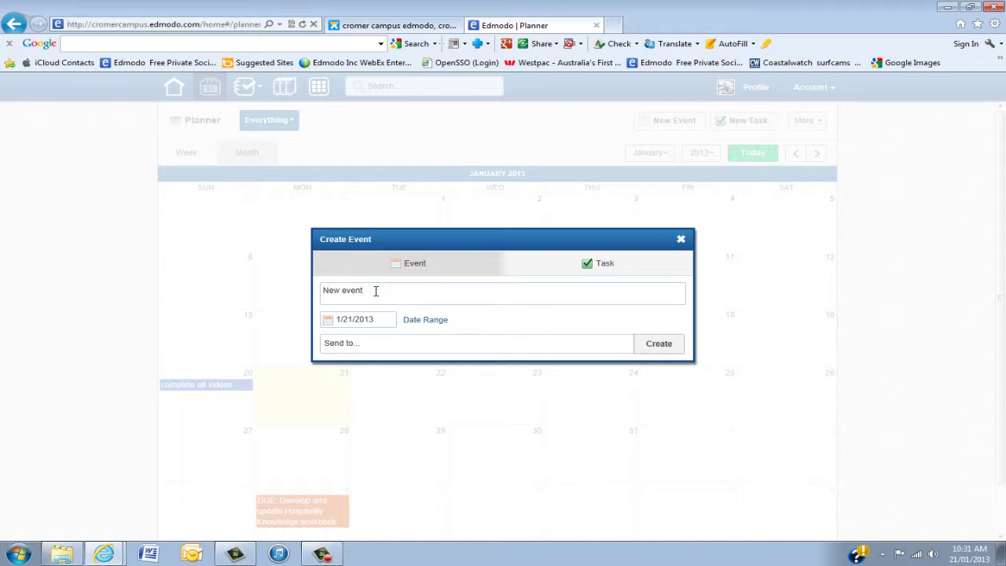
click(327, 318)
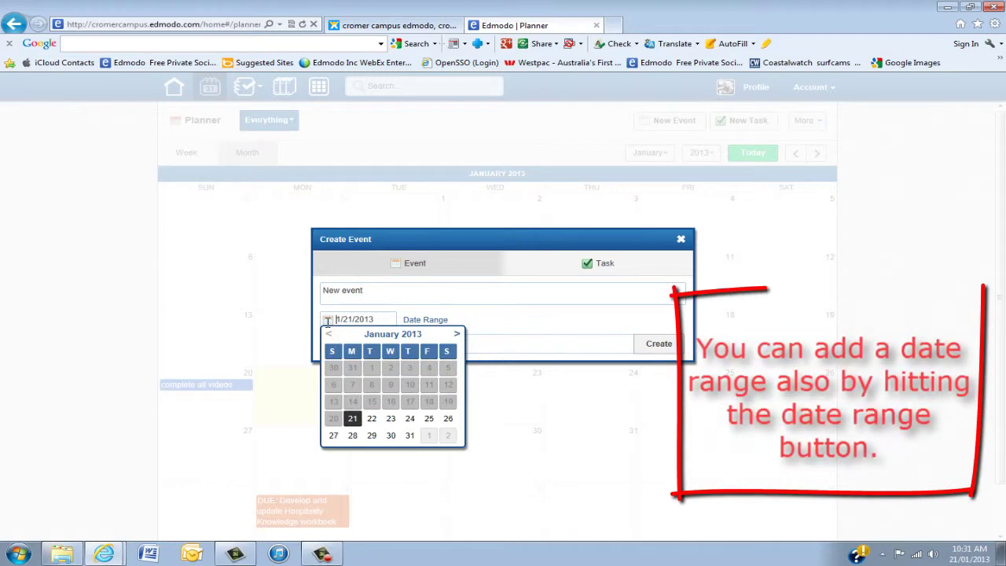
click(390, 418)
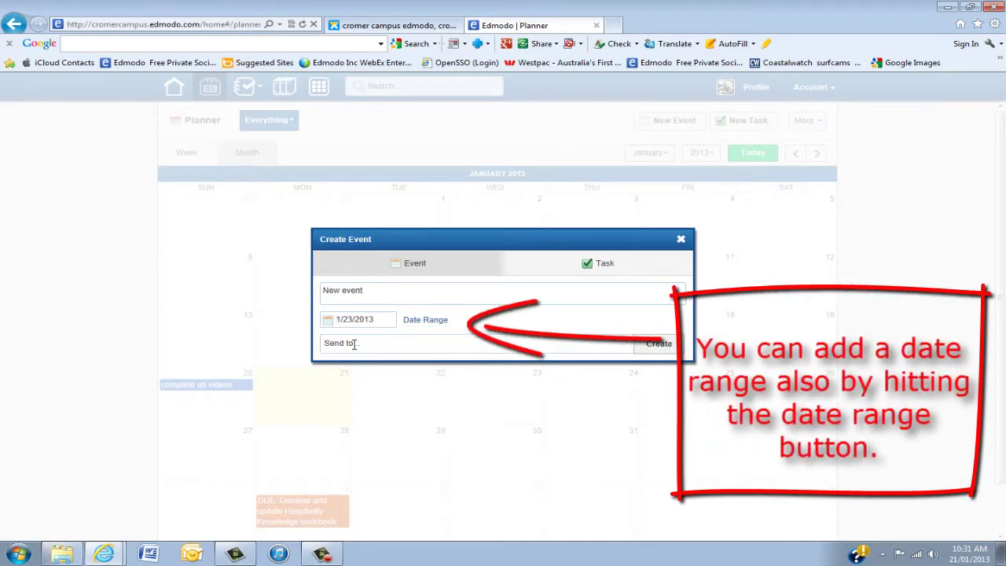
click(354, 343)
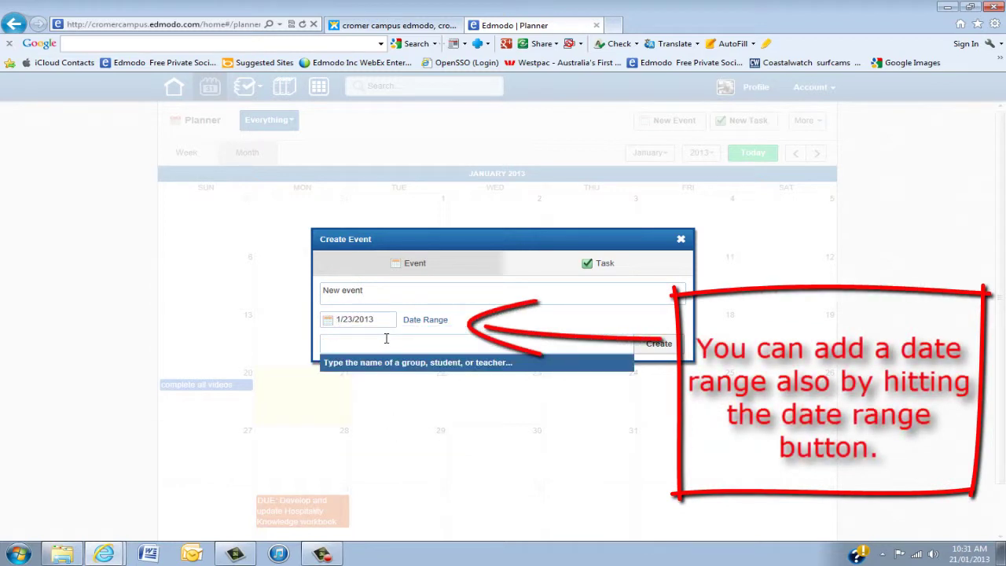
text(nbsc)
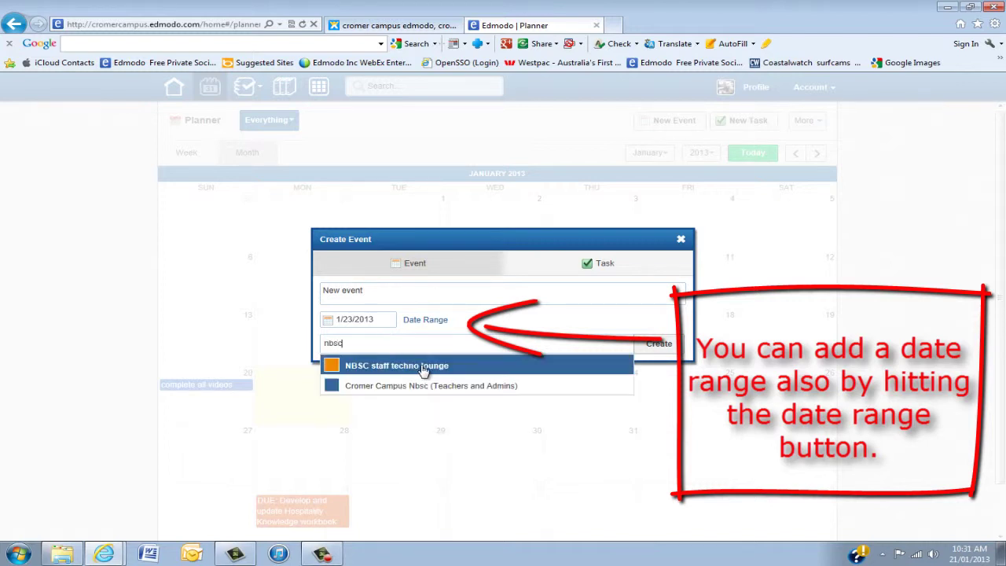
click(423, 367)
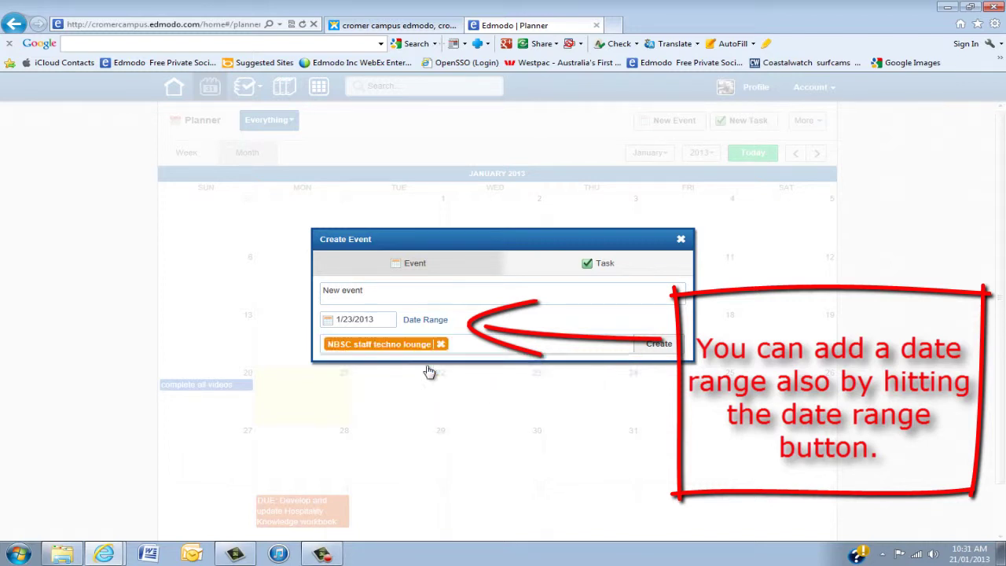
click(659, 347)
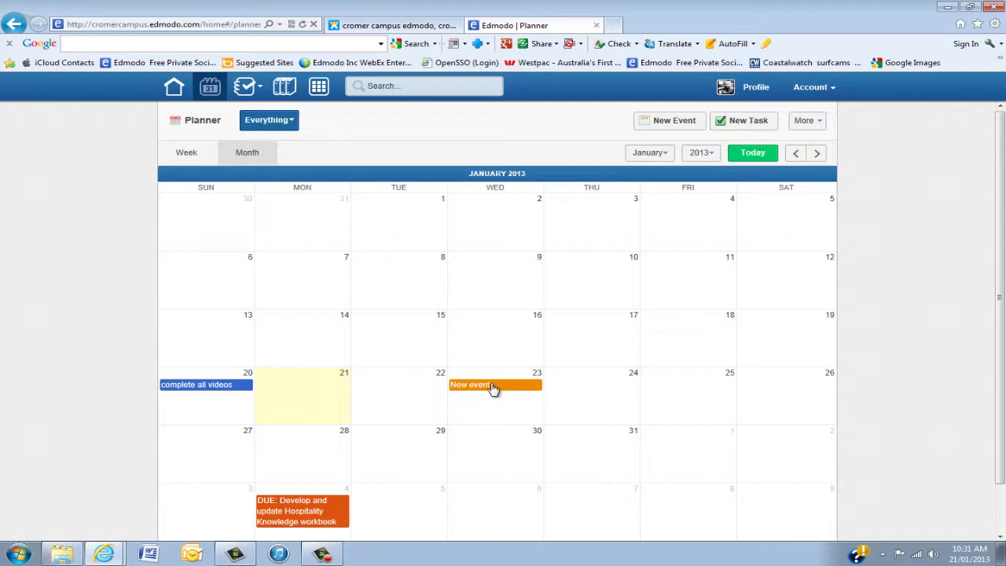
click(472, 384)
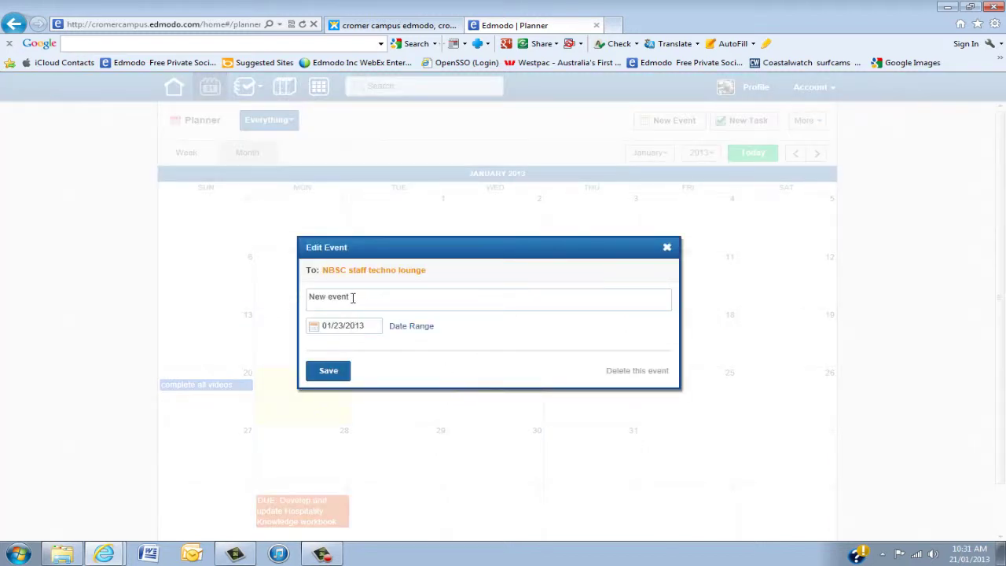
- Delete the 'New event' entry from January 23
click(371, 295)
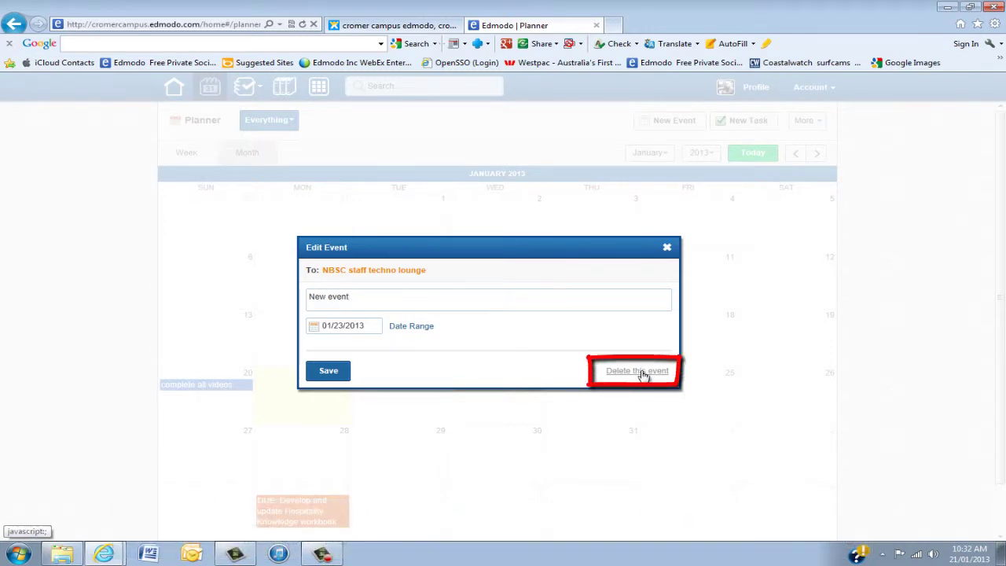
click(640, 372)
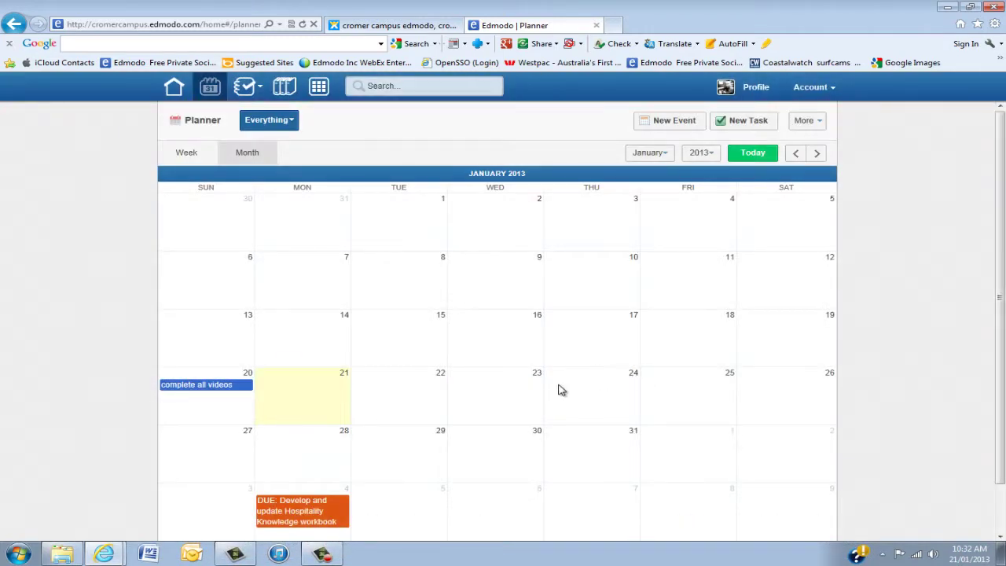
- Create a task titled 'New task' with the date 1/24/2013
click(748, 123)
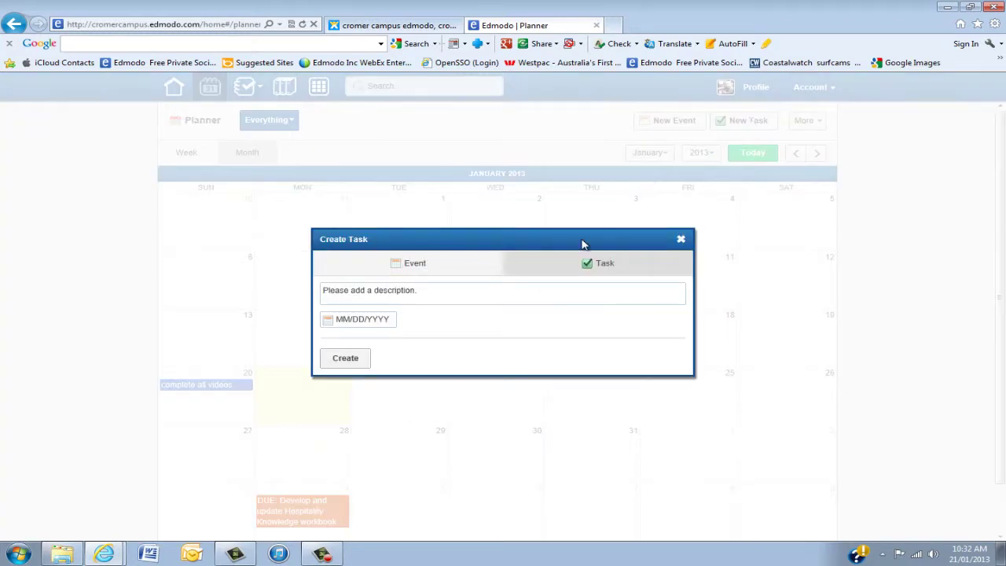
click(440, 290)
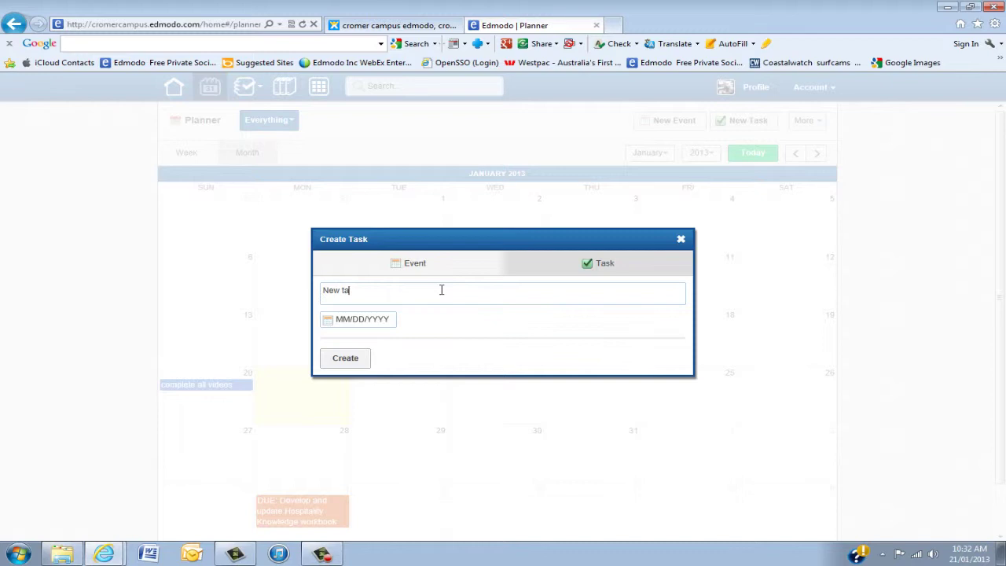
click(328, 319)
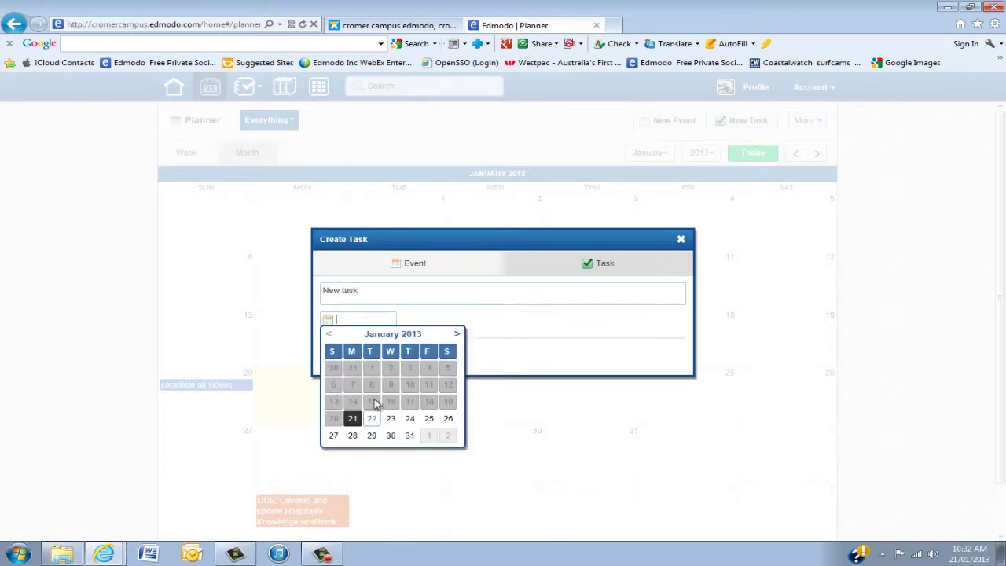
click(410, 420)
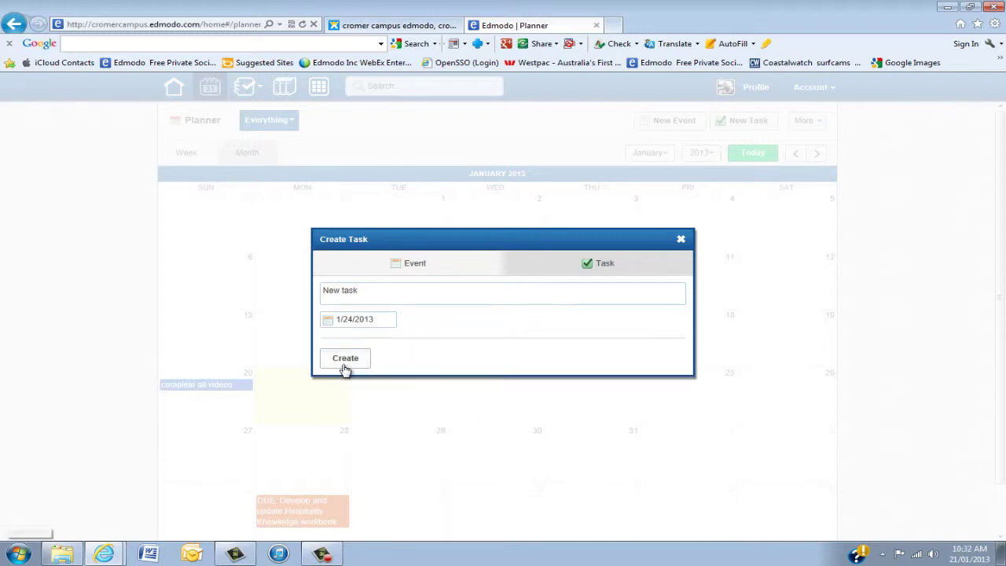
click(345, 358)
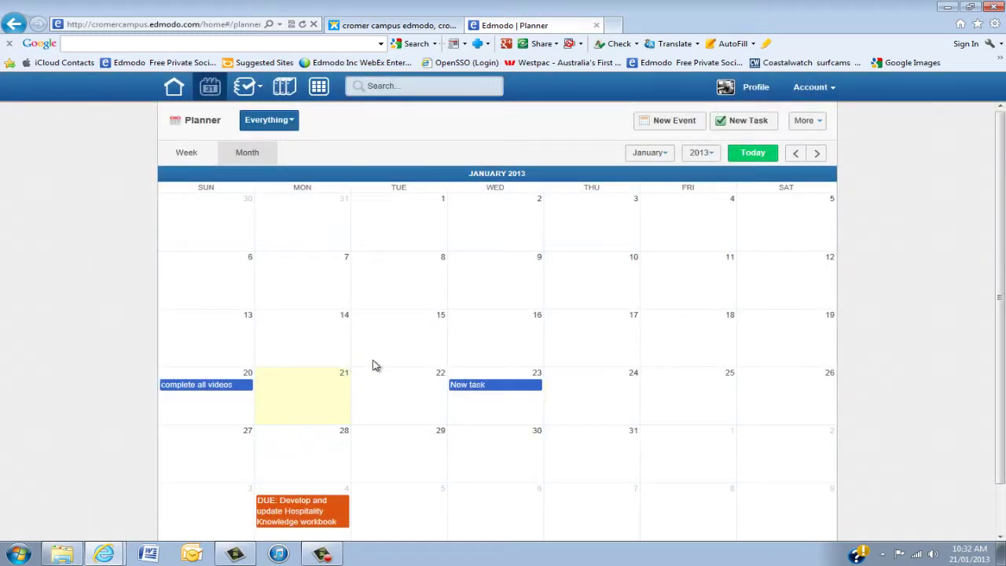
- Mark 'New task' as complete and save it
click(478, 388)
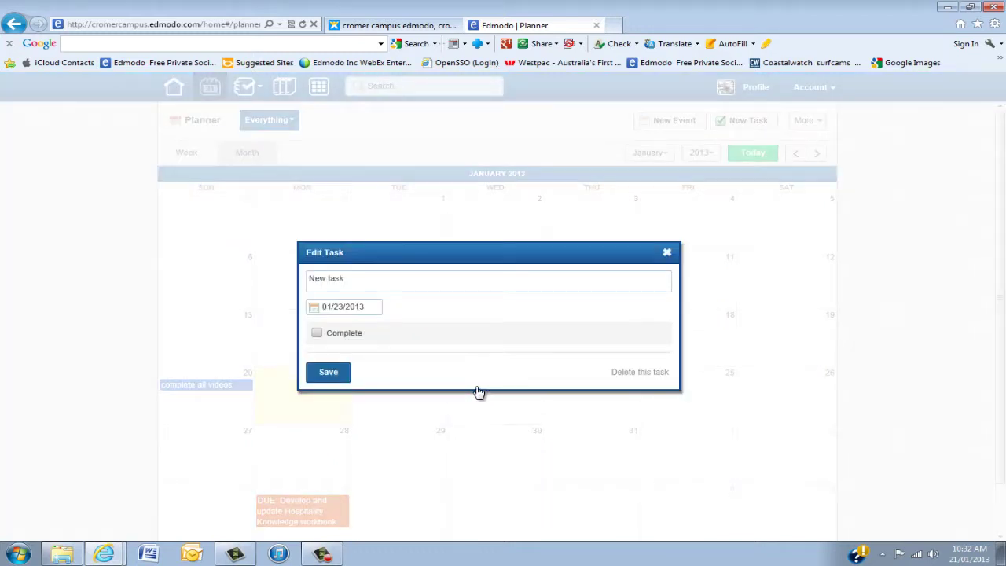
click(317, 335)
click(327, 371)
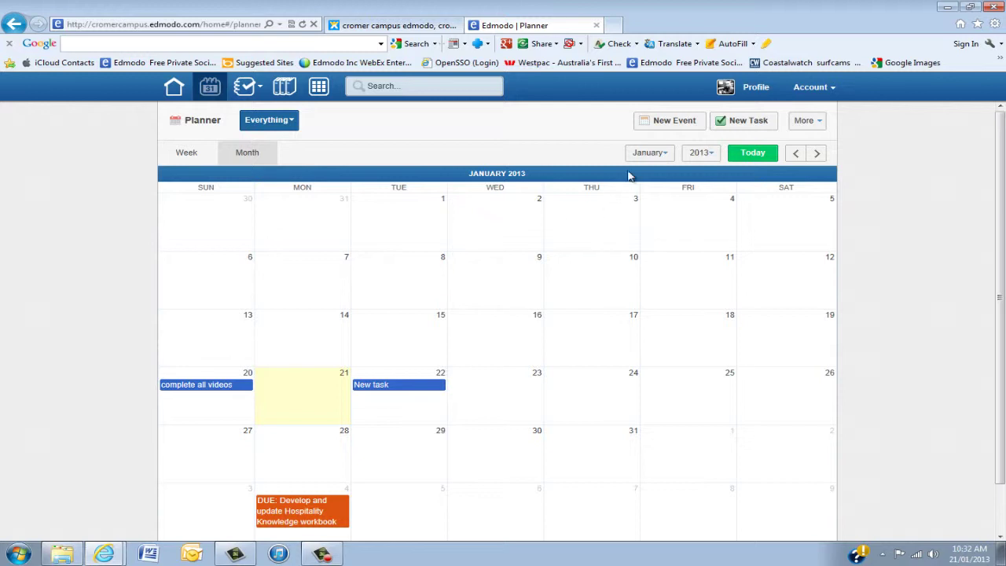
- Switch to week view and add a Someday task titled 'Have some time off'
click(187, 153)
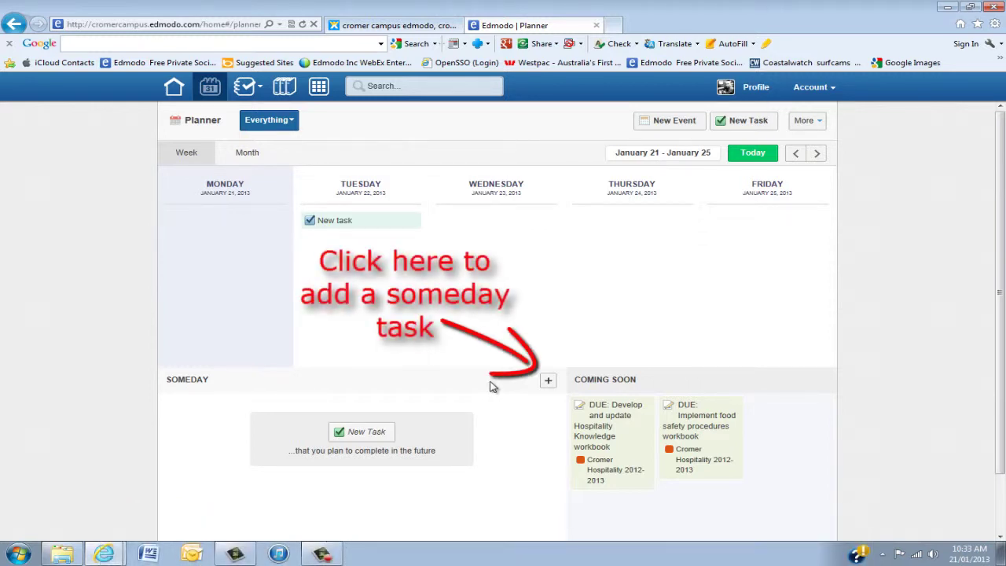
click(547, 380)
click(381, 289)
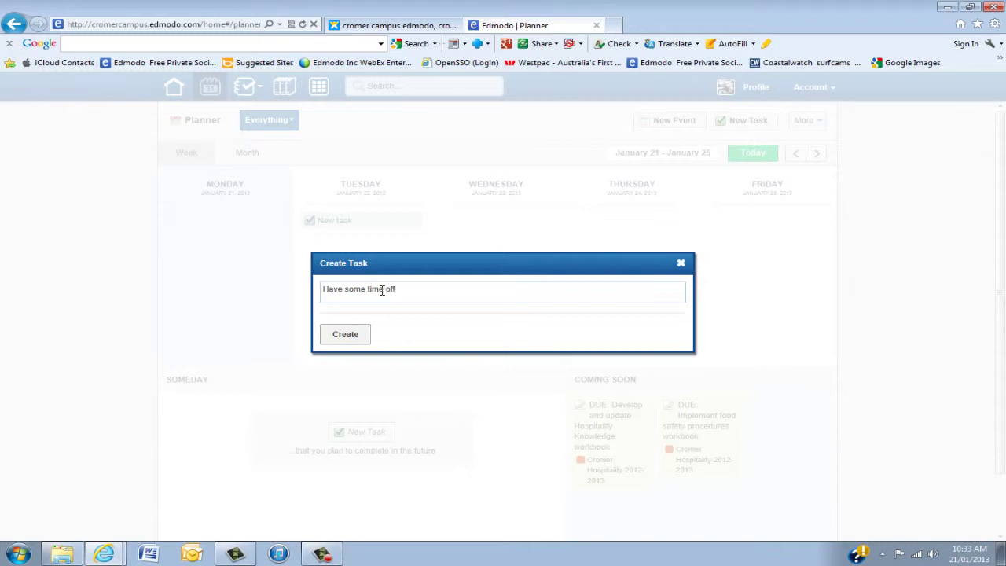
click(345, 336)
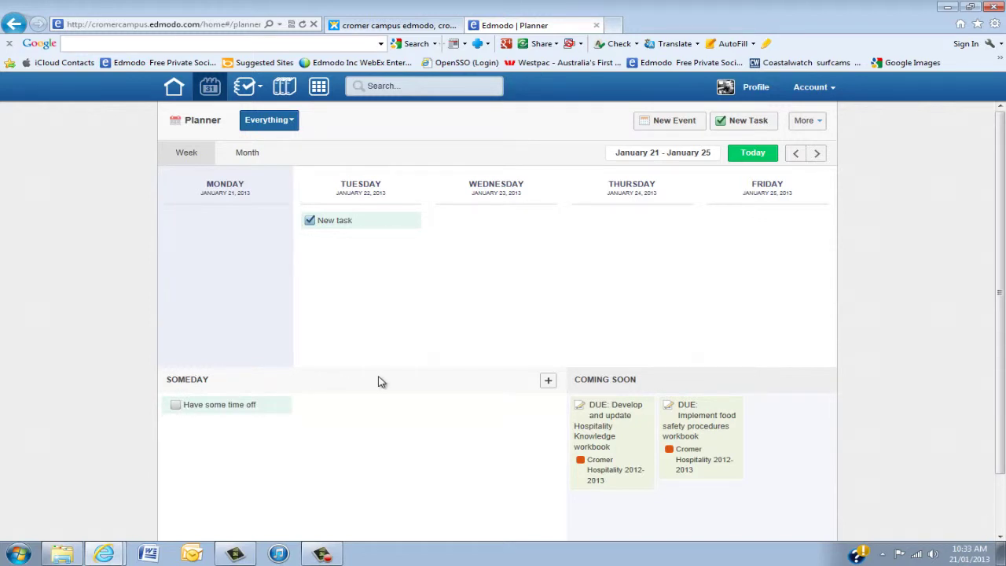
- Mark the Someday task 'Have some time off' as complete
click(183, 410)
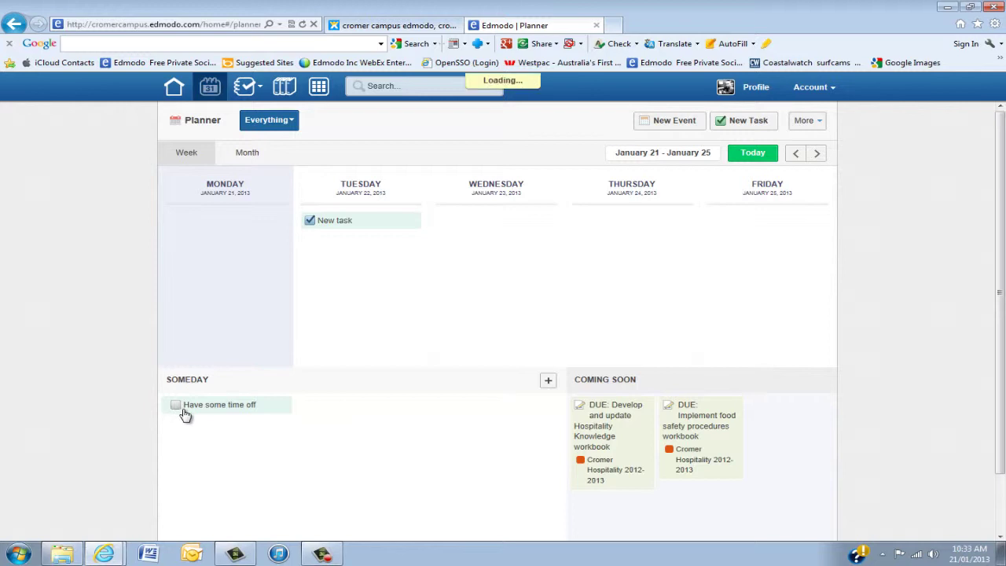
double_click(238, 408)
click(238, 410)
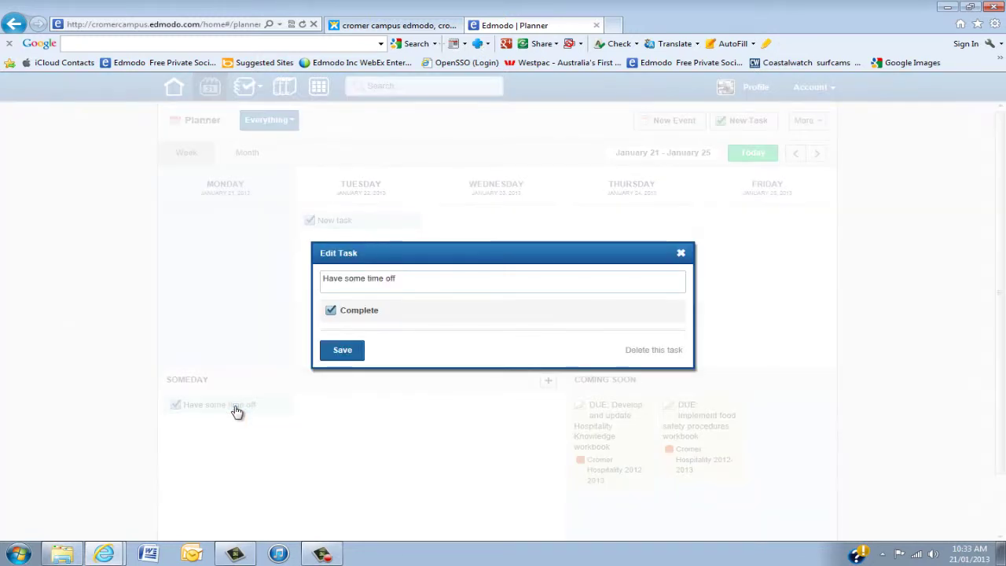
click(343, 352)
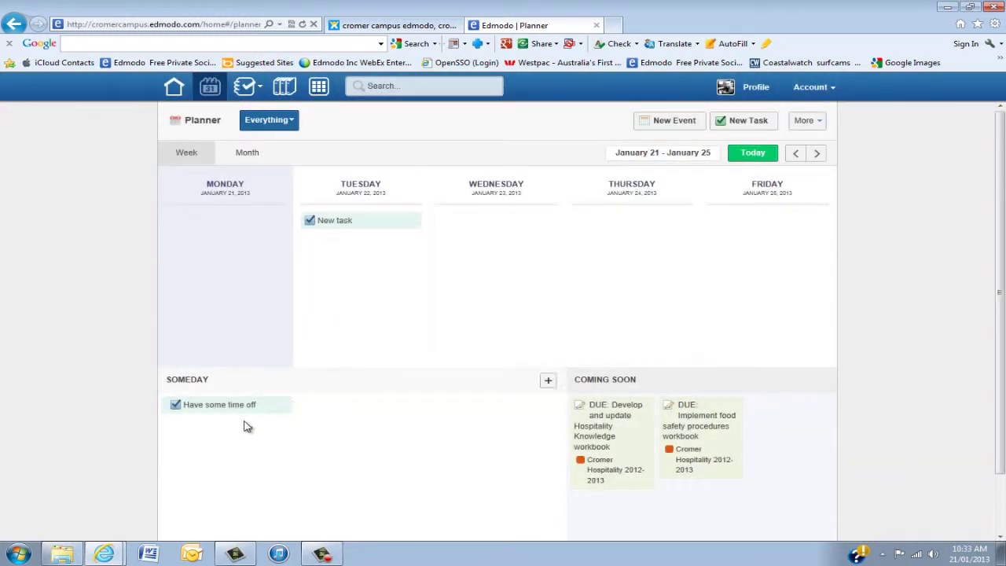
- Delete the 'Have some time off' task, emptying the Someday list
click(240, 405)
click(240, 406)
click(239, 409)
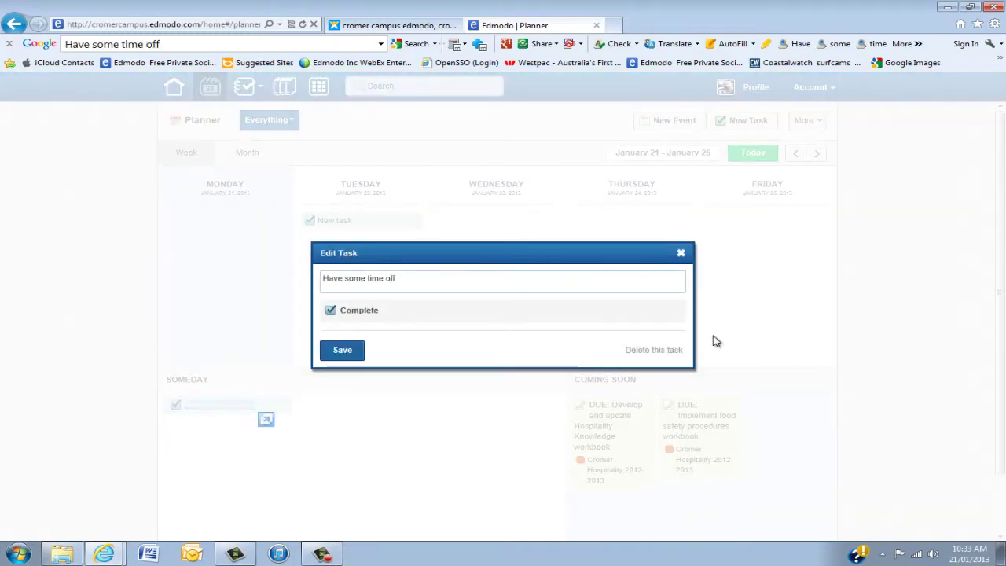
click(657, 353)
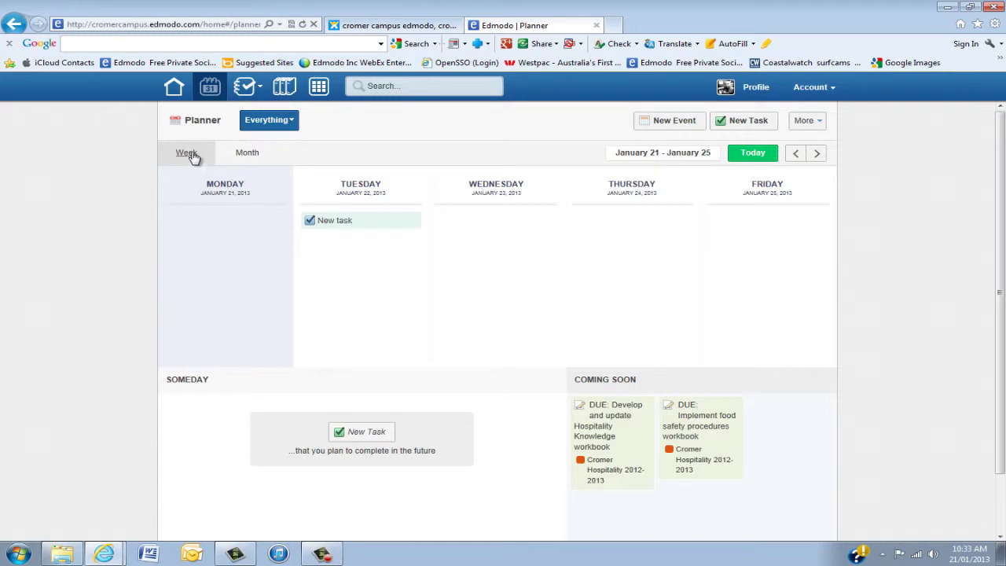
click(246, 152)
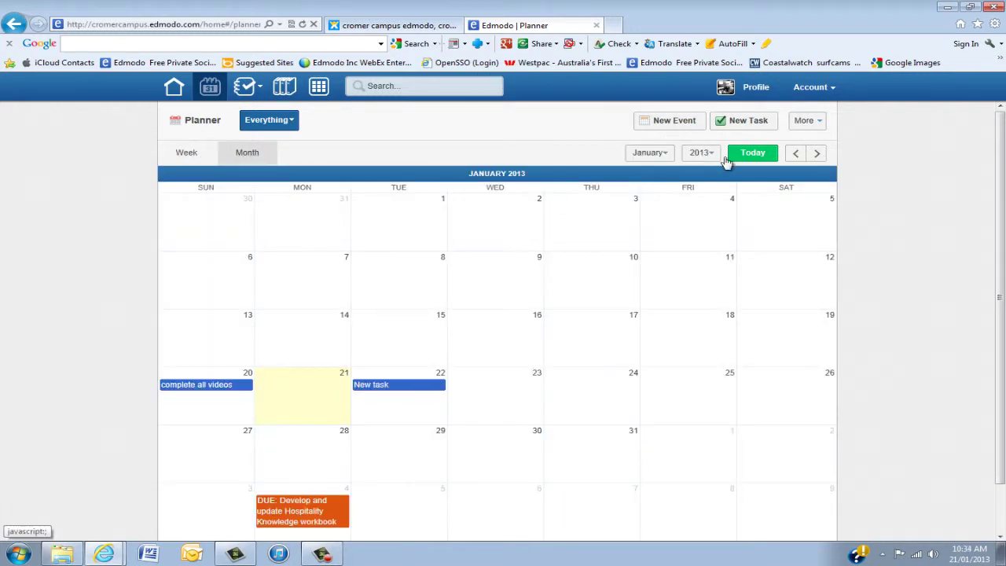
click(751, 156)
scroll(314, 334, down, 2)
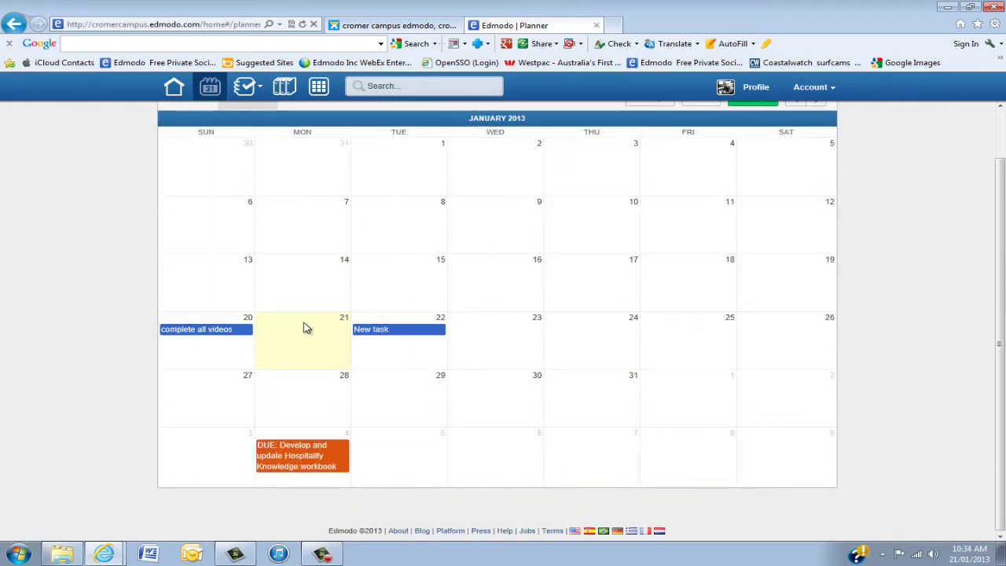
click(319, 461)
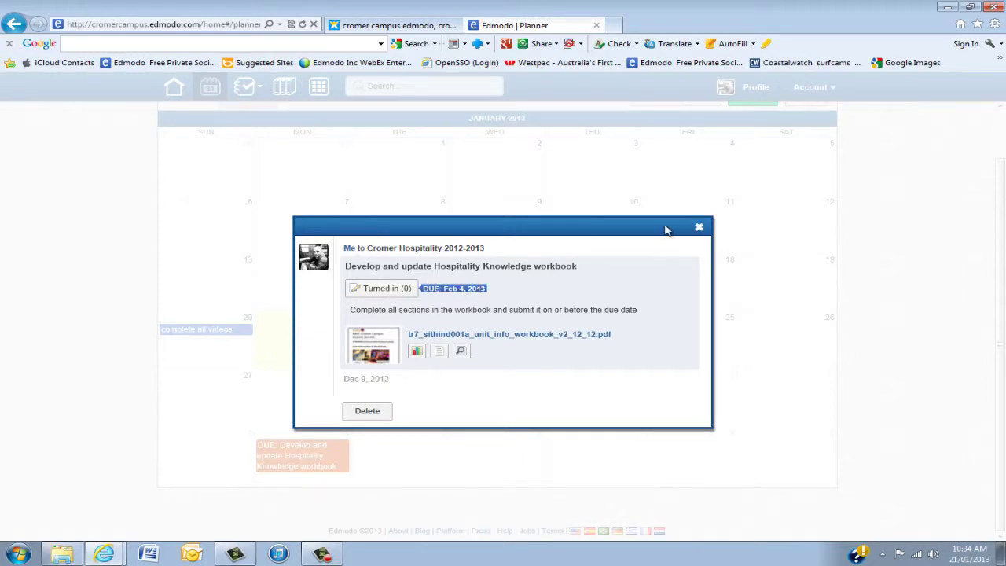
click(699, 227)
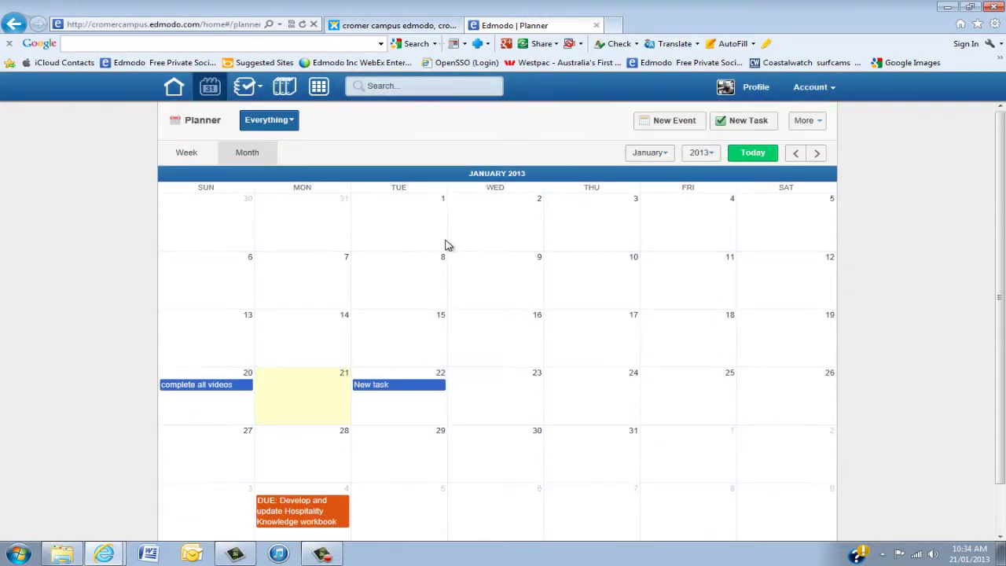
click(191, 153)
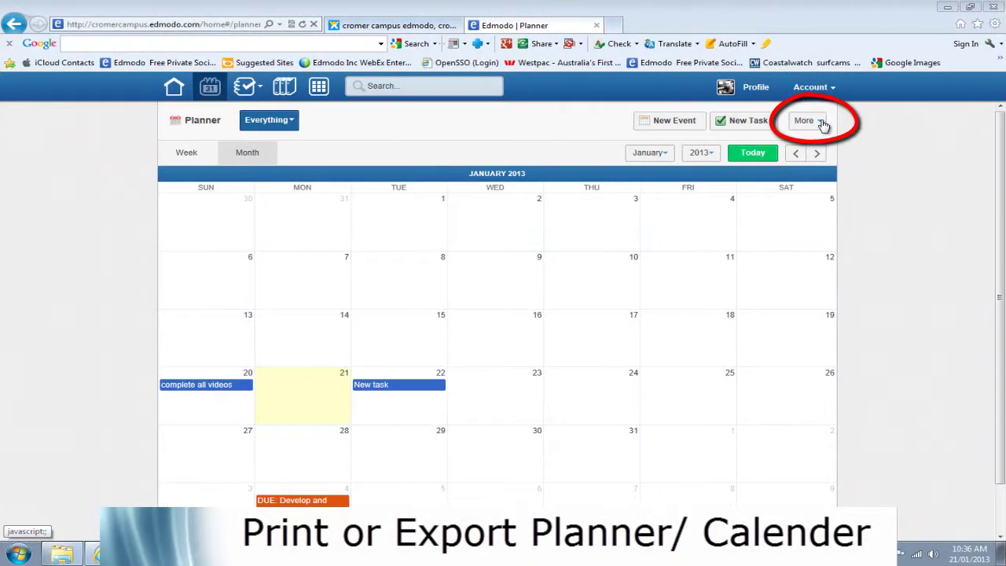
- Bring up the January 2013 planner's Print dialog from More, then dismiss it without printing
click(789, 123)
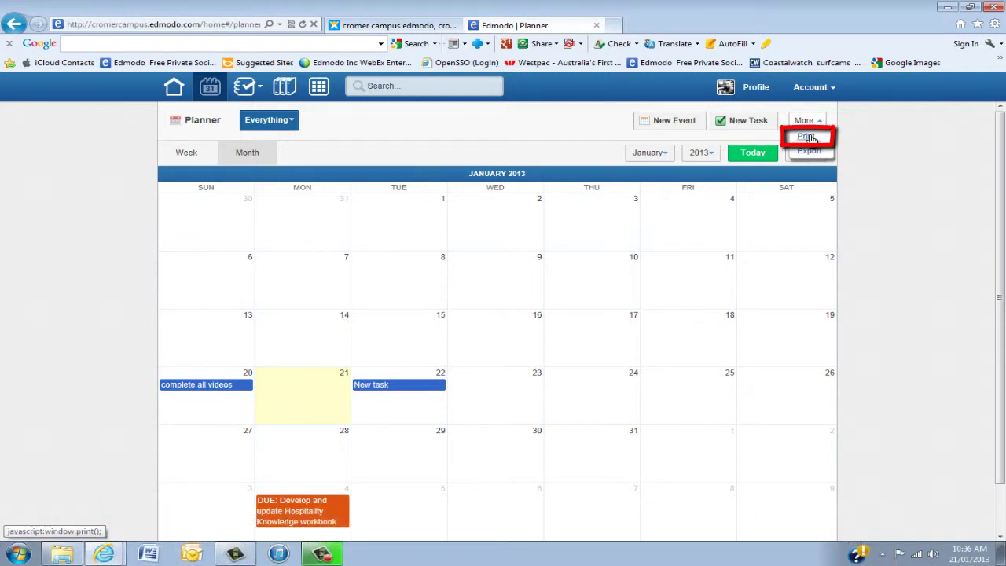
click(808, 137)
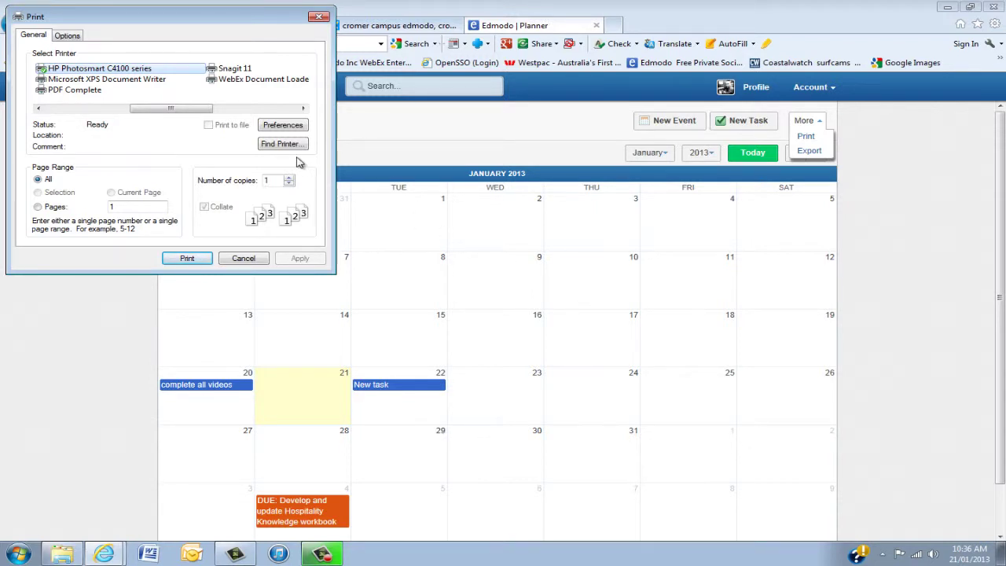
click(319, 16)
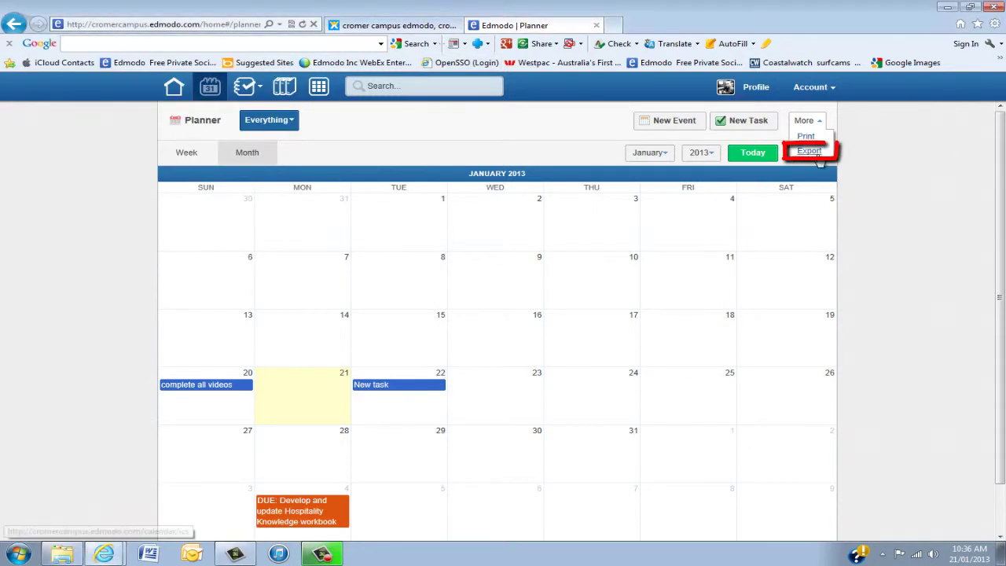
- Export the planner to an .ics calendar file and open it in Outlook
click(811, 150)
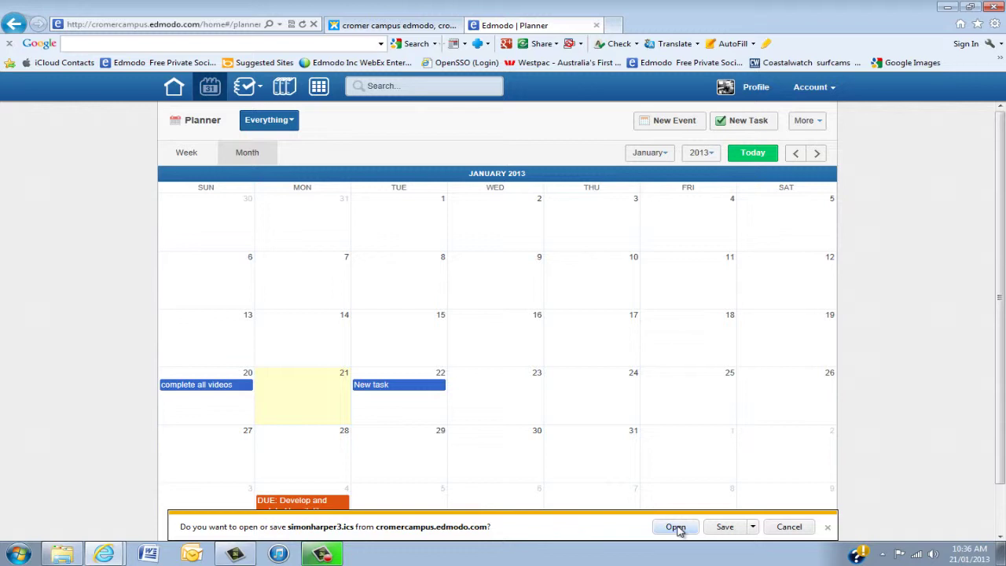
click(676, 527)
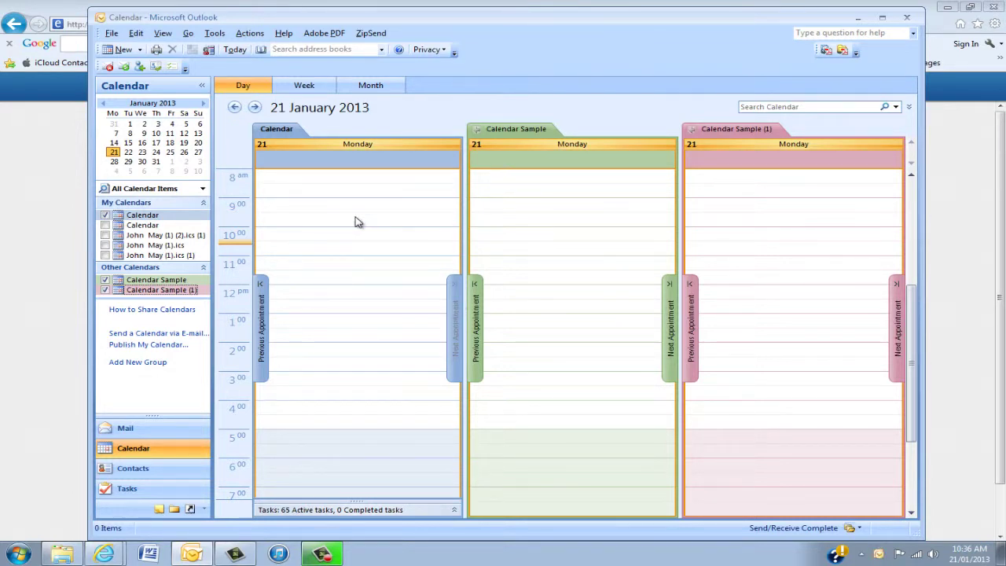
- Close Outlook to get back to the January 2013 Planner month view
click(907, 18)
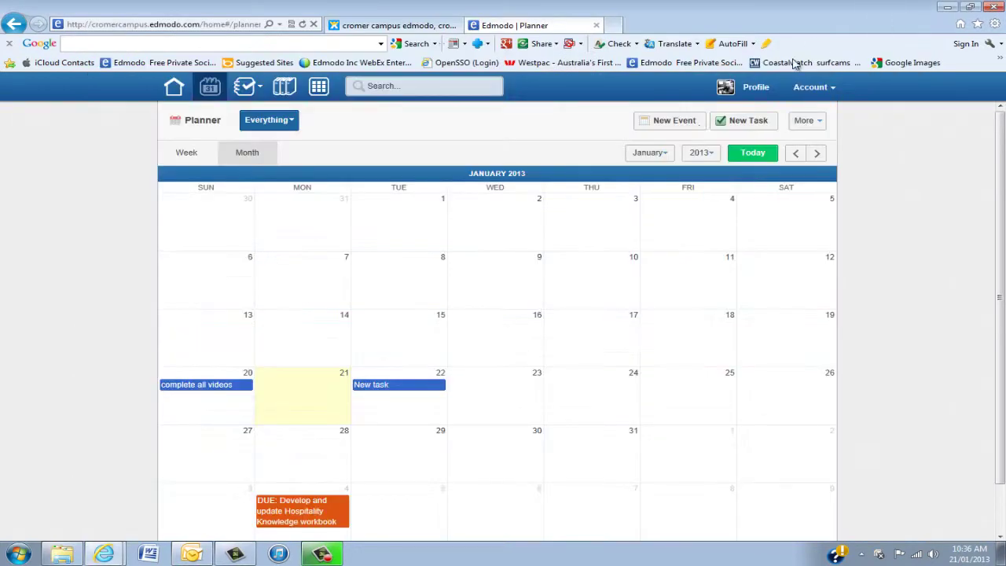